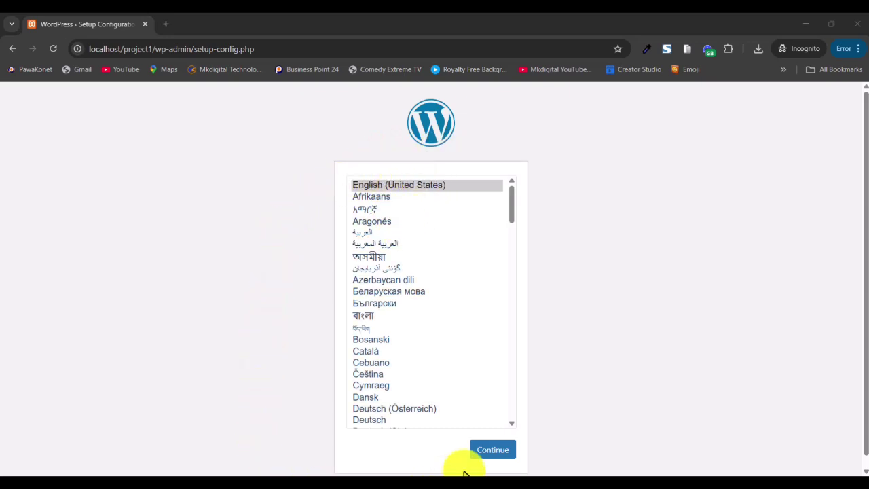
# Continue the WordPress setup in English (United States) and review the list of required database details
pyautogui.click(497, 451)
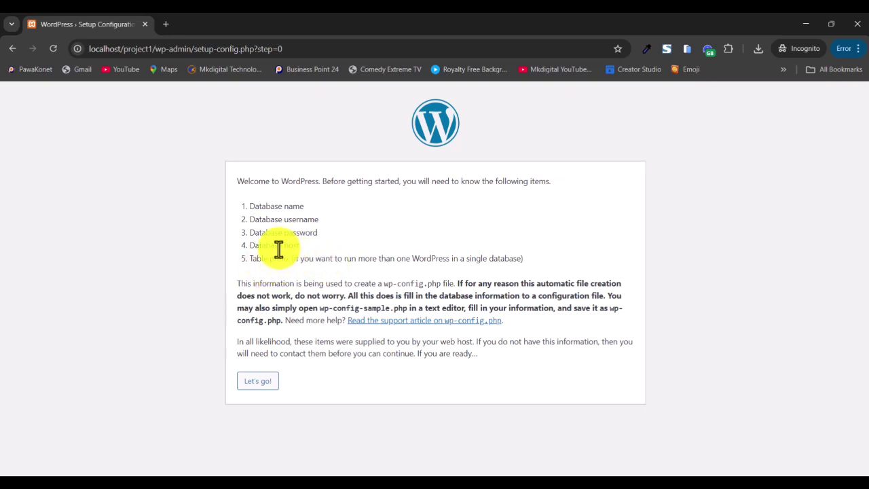
pyautogui.moveTo(305, 251); pyautogui.dragTo(241, 207)
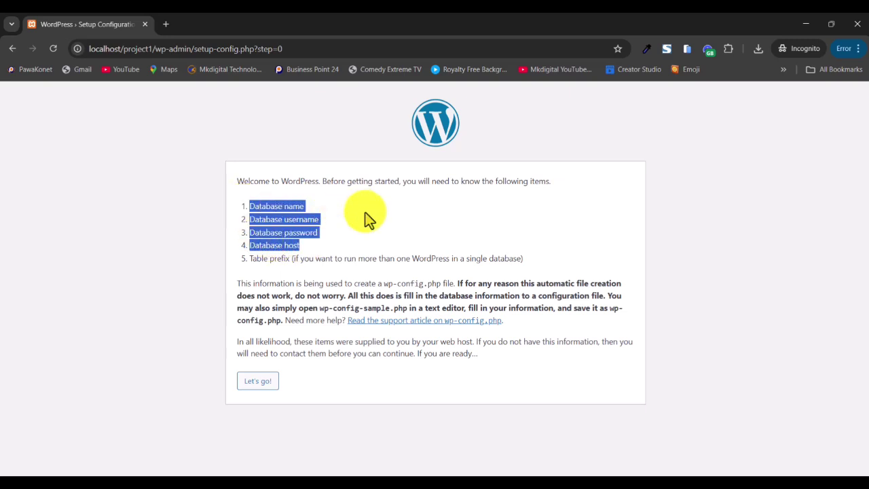
pyautogui.click(227, 199)
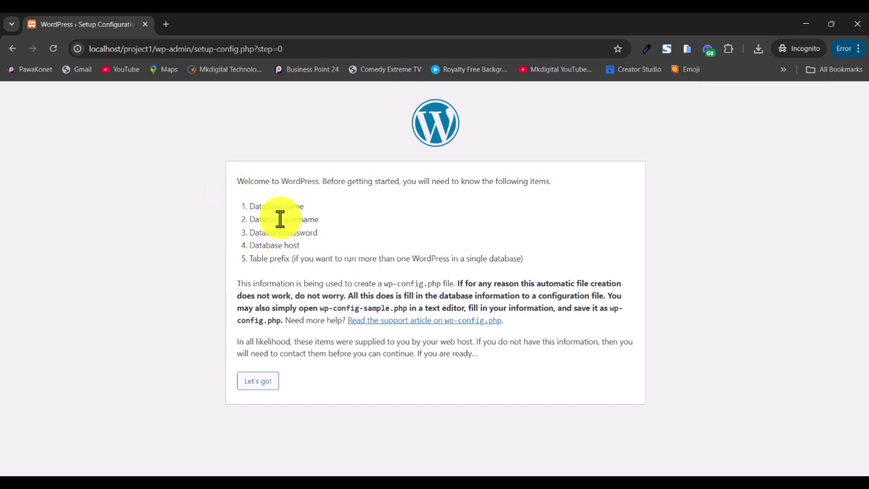
# Open phpMyAdmin in a new browser tab at localhost/phpmyadmin
pyautogui.click(167, 25)
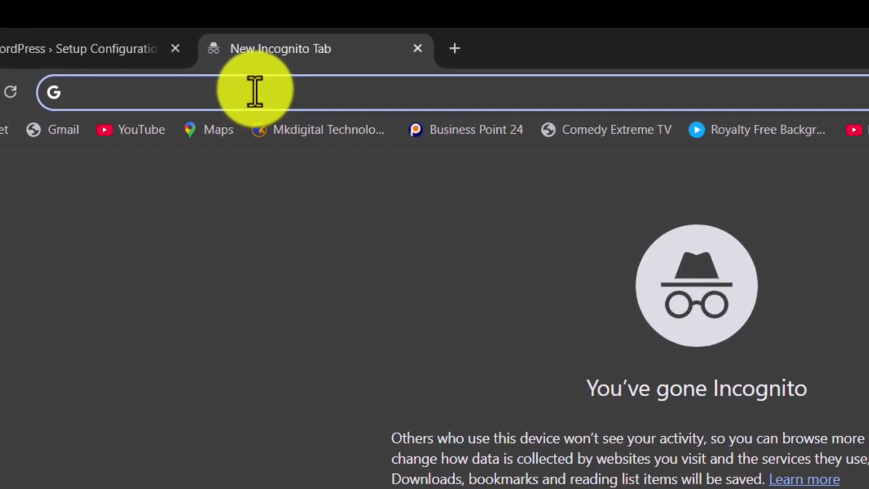
pyautogui.write('lo')
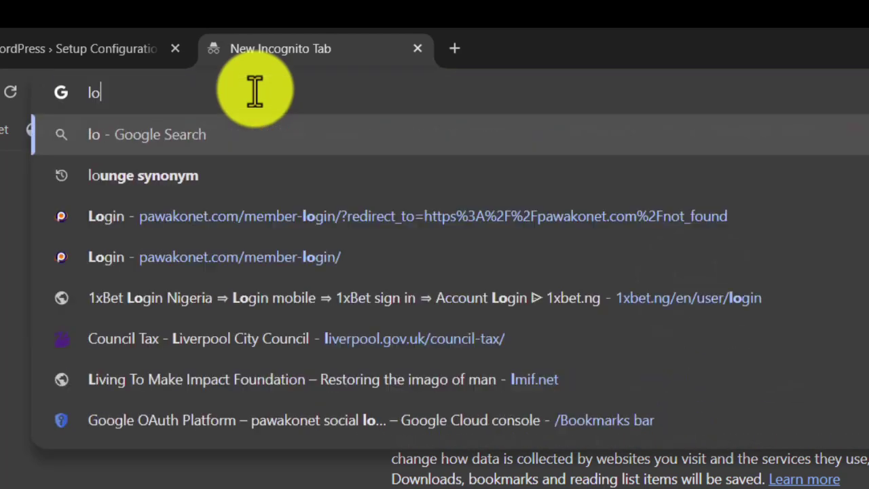
pyautogui.write('calhost')
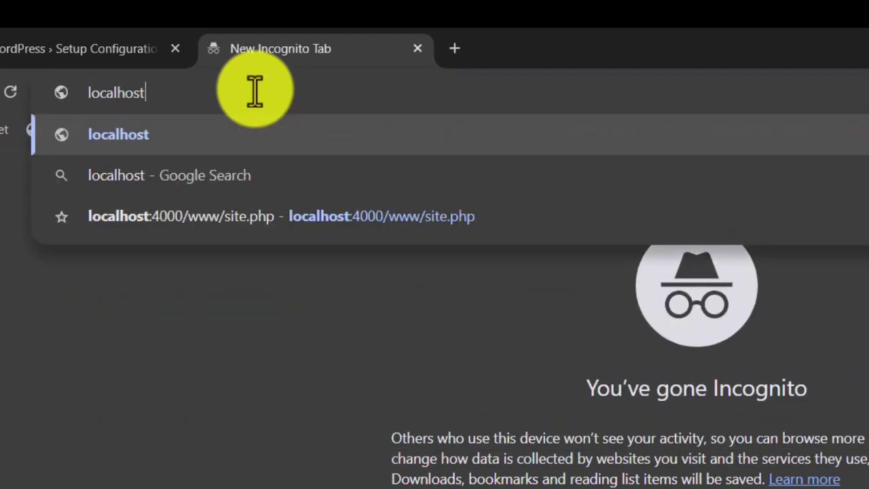
pyautogui.write('/php')
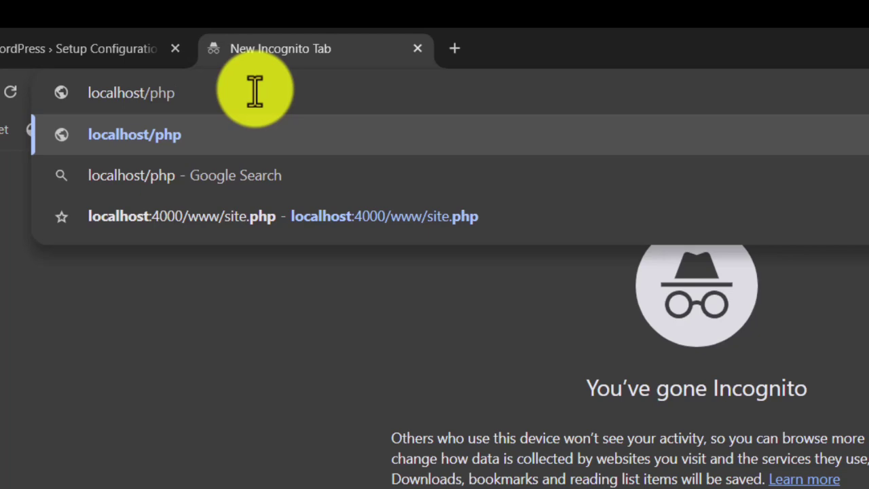
pyautogui.write('myadmi')
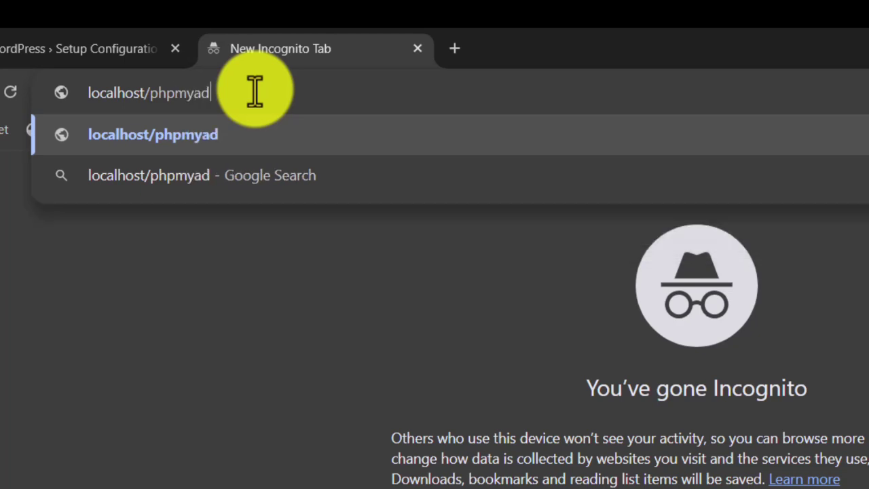
pyautogui.write('n')
pyautogui.press('Return')
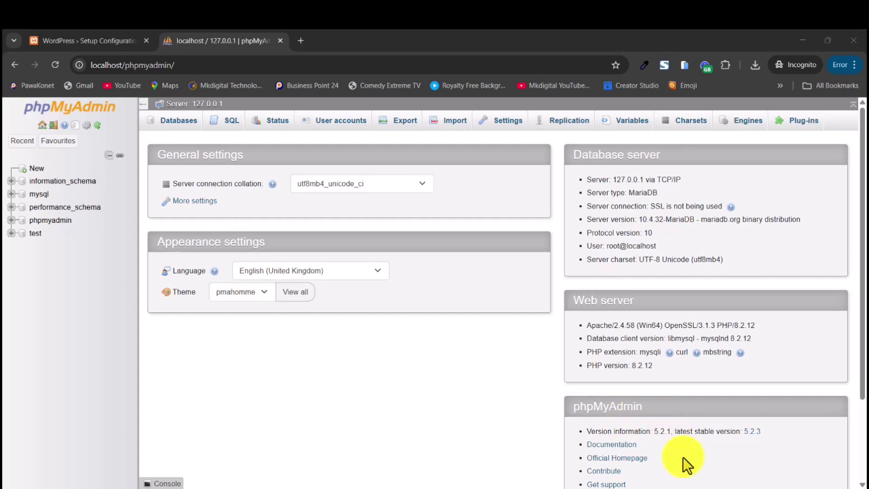
# Switch to XAMPP Control Panel, open the admin page of the MySQL module, and return to the phpMyAdmin page
pyautogui.click(677, 488)
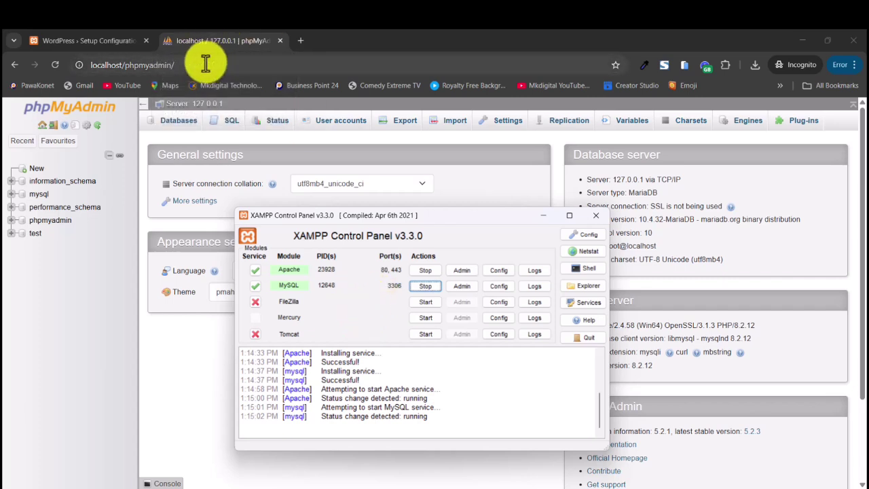
pyautogui.click(462, 286)
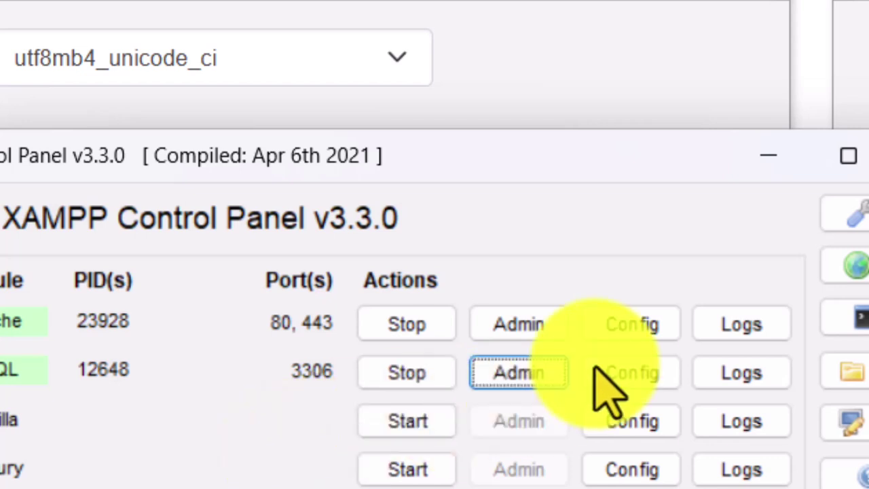
pyautogui.click(492, 377)
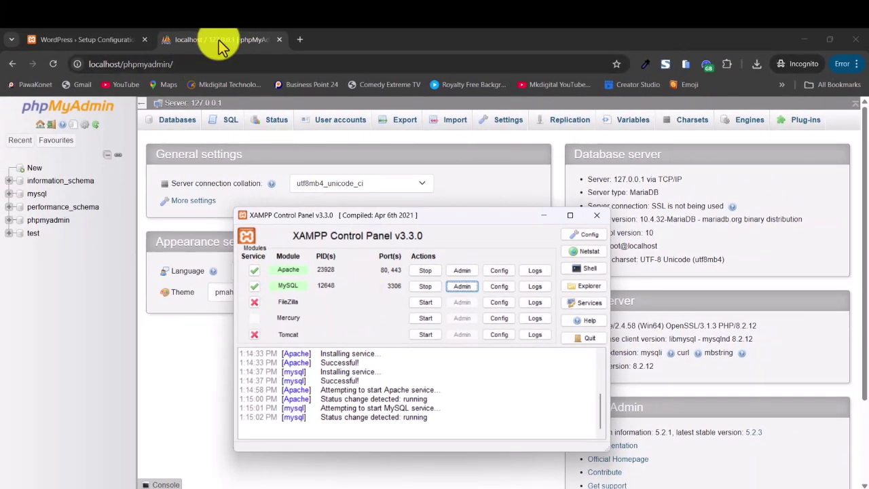
pyautogui.click(227, 42)
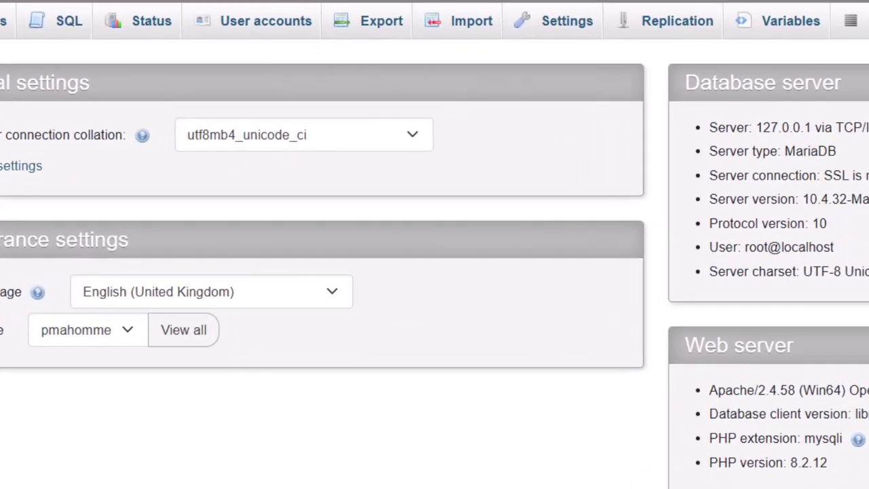
pyautogui.click(84, 39)
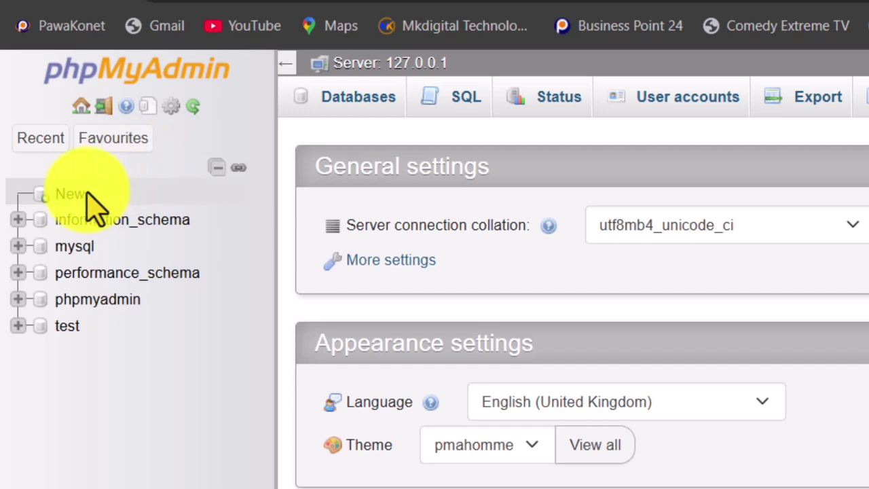
# Create a new database named project1 with the utf8mb4_general_ci collation
pyautogui.click(71, 195)
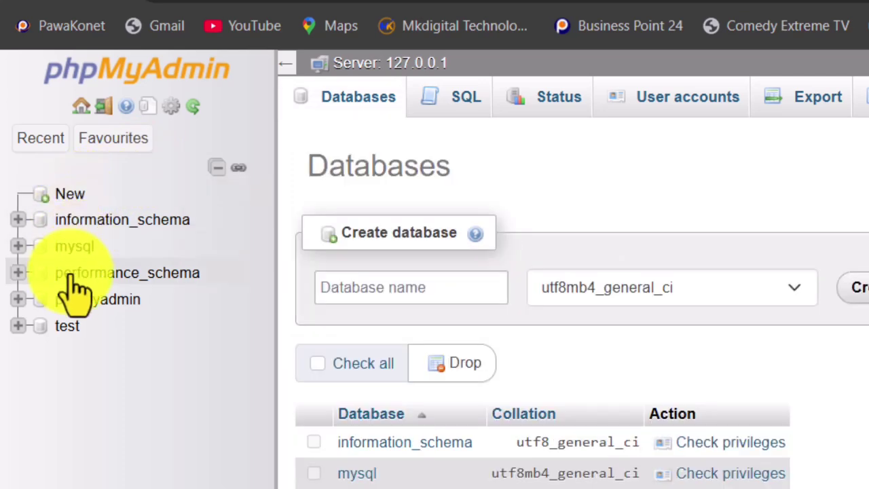
pyautogui.click(427, 287)
pyautogui.write('project1')
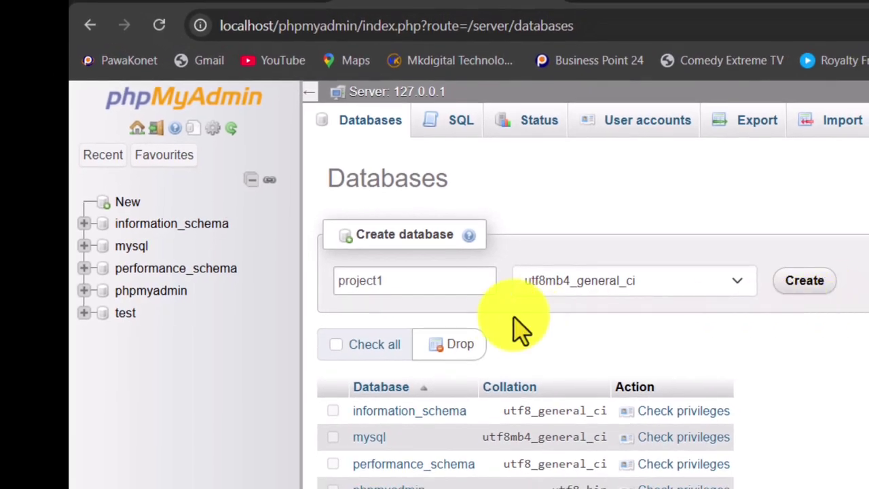
pyautogui.click(828, 281)
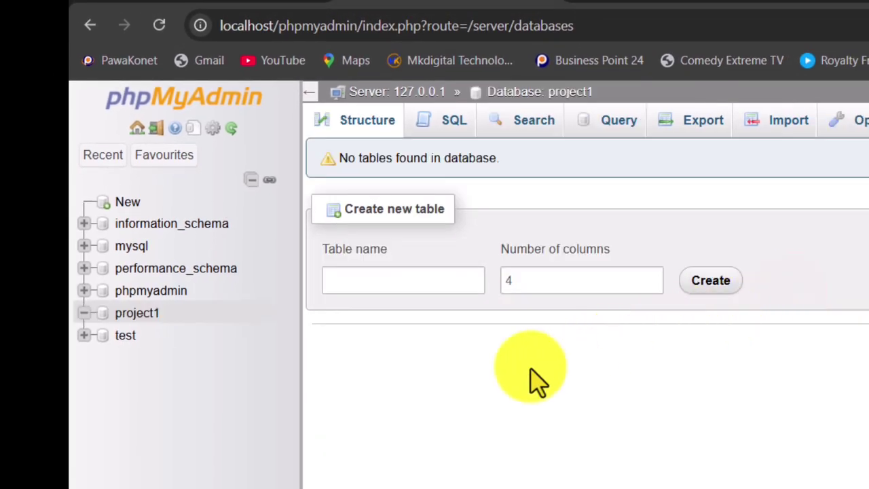
# Examine which users have access privileges on the project1 database, and return to the WordPress setup page
pyautogui.click(143, 316)
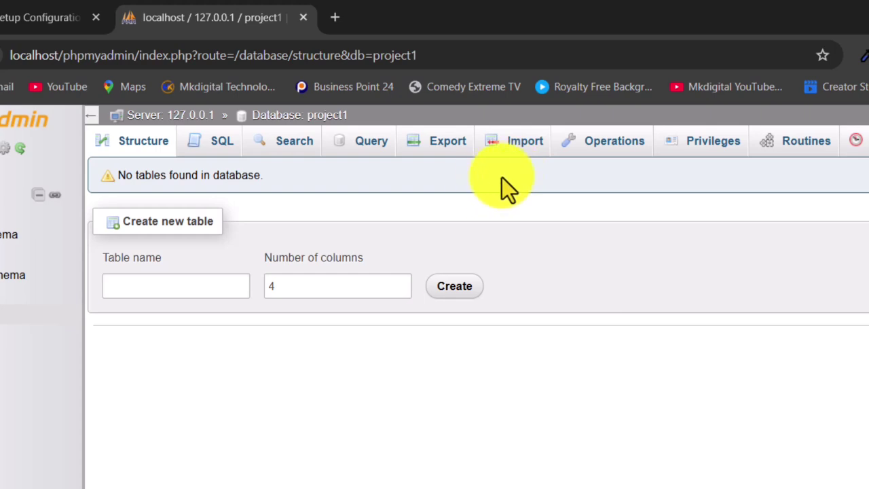
pyautogui.click(695, 148)
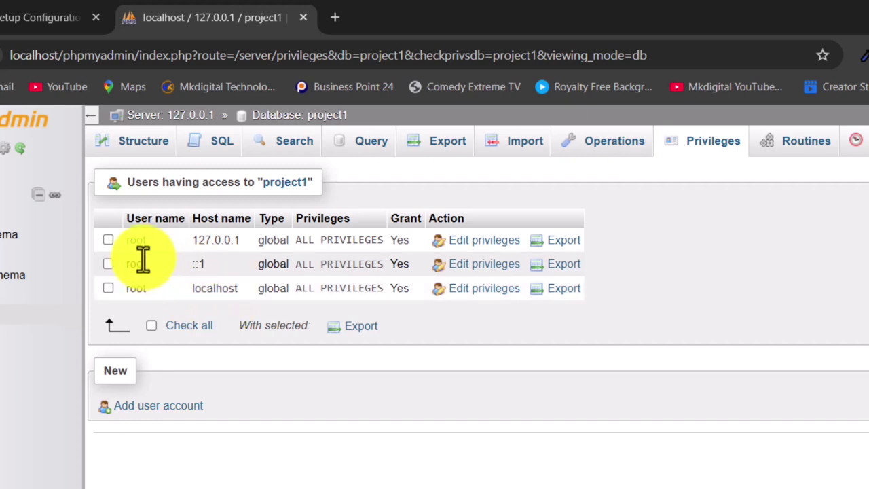
pyautogui.click(46, 23)
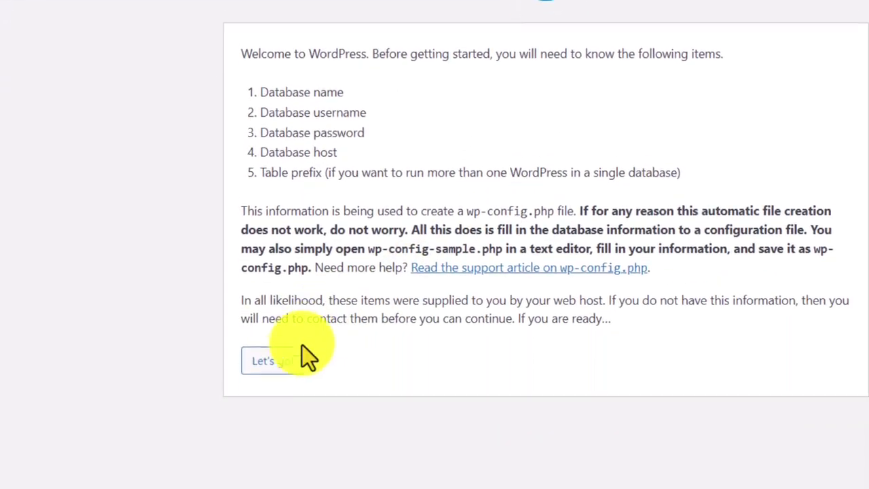
# Submit the database connection details with database name project1, username root, host localhost and table prefix pr_
pyautogui.click(289, 360)
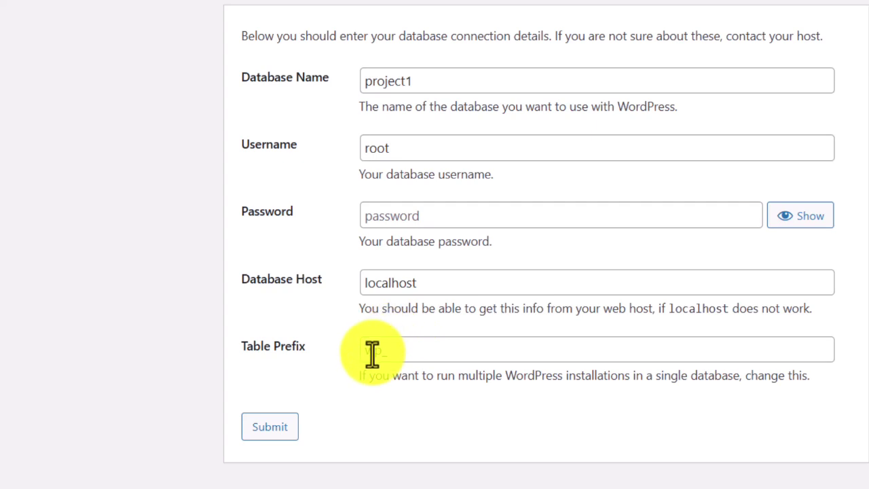
pyautogui.click(379, 353)
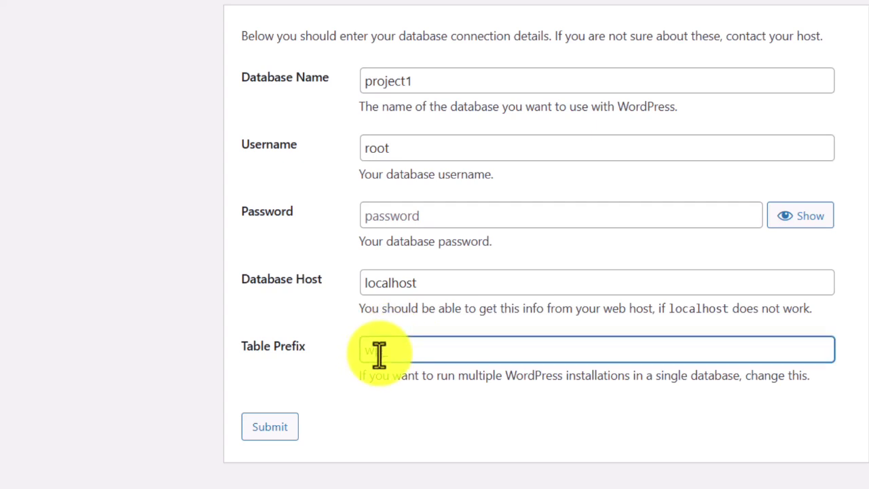
pyautogui.press('BackSpace')
pyautogui.press('BackSpace')
pyautogui.press('BackSpace')
pyautogui.write('pr_')
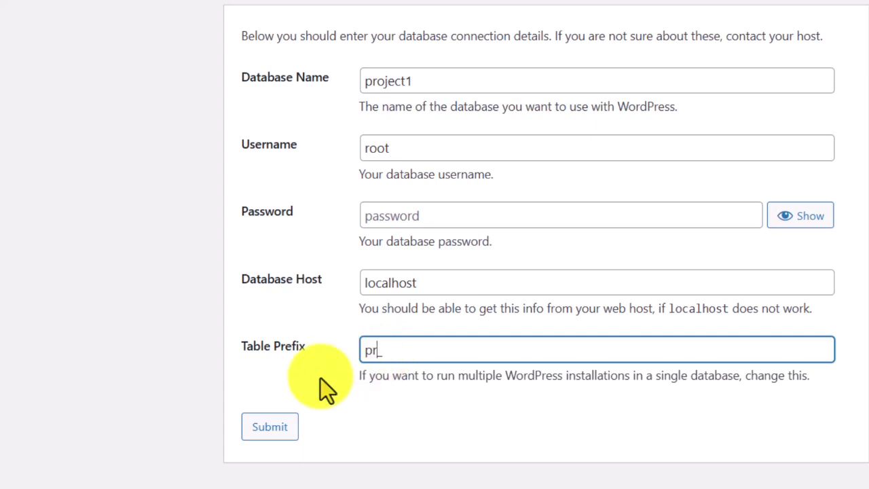
pyautogui.click(311, 375)
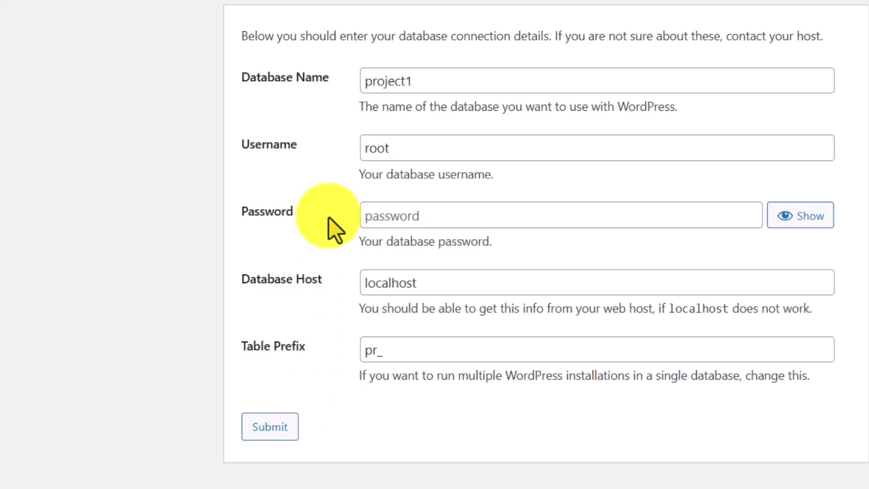
pyautogui.click(285, 438)
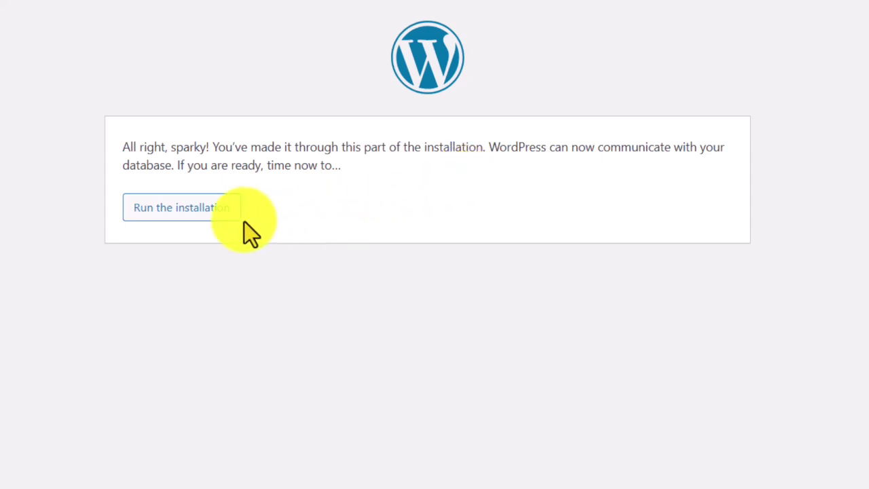
# Install WordPress with site title Project One, username project0ne, the account password and contact e-mail, and search engines discouraged from indexing the site
pyautogui.click(182, 219)
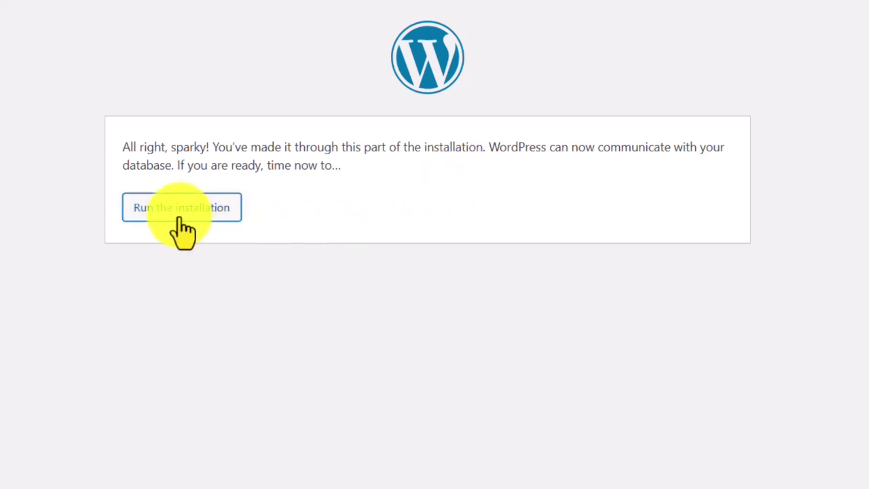
pyautogui.scroll(-3, 206, 394)
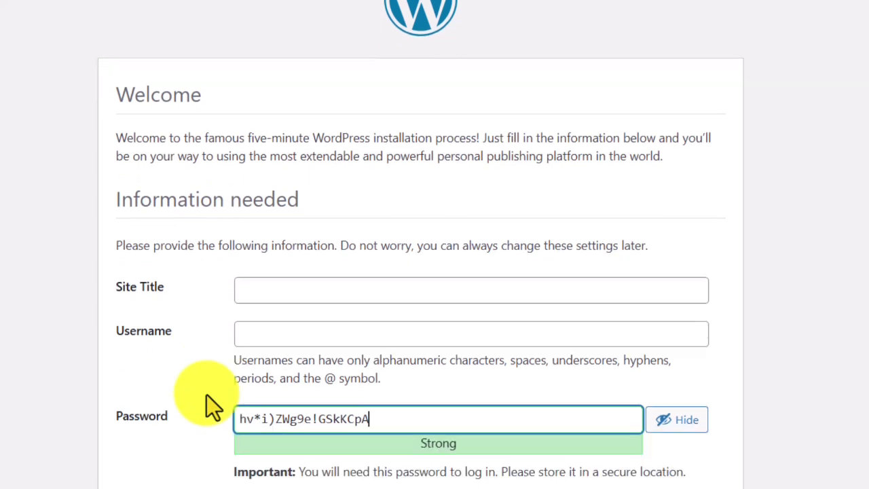
pyautogui.scroll(1, 206, 395)
pyautogui.scroll(-1, 206, 395)
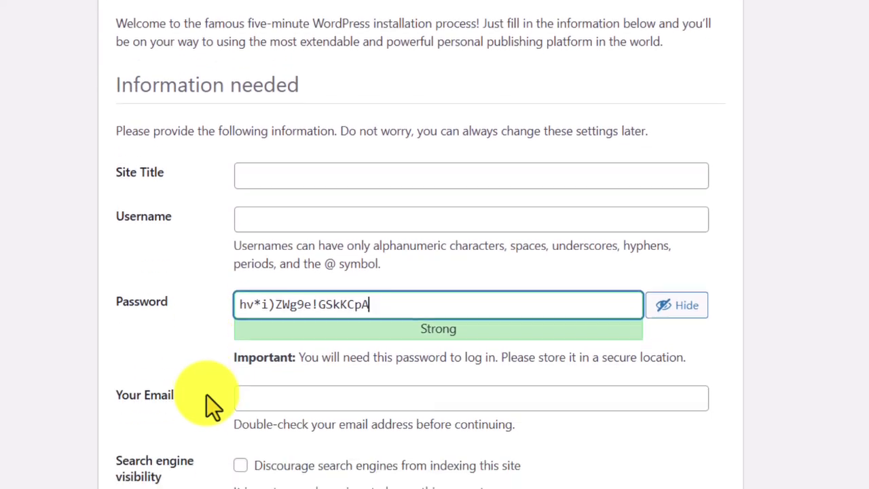
pyautogui.scroll(1, 206, 405)
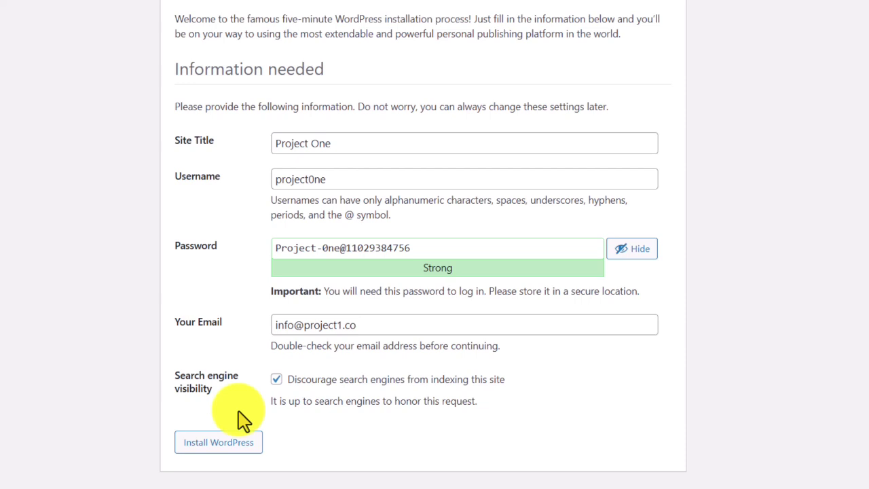
pyautogui.click(222, 451)
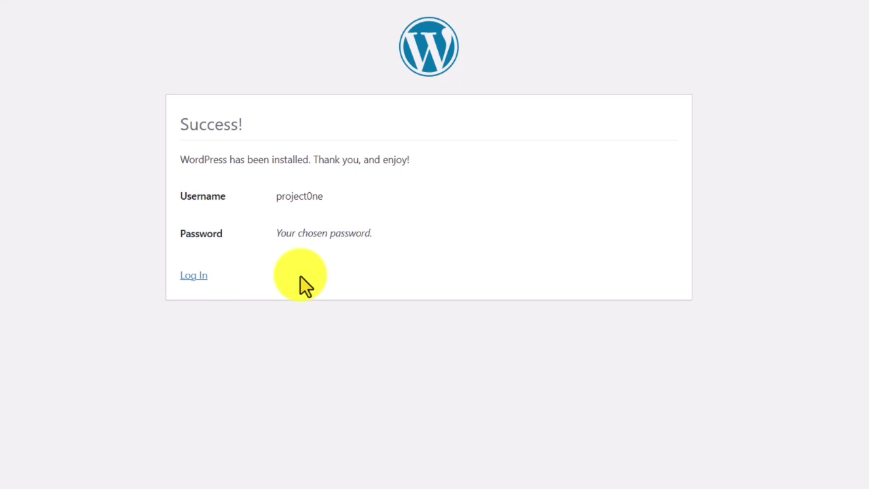
# Log in to the new site with the account username and password, and look over the admin dashboard
pyautogui.click(201, 276)
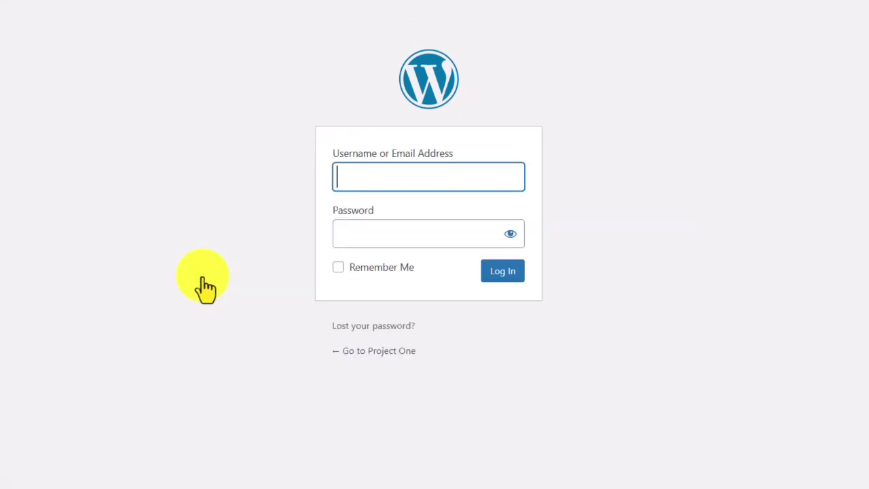
pyautogui.click(224, 209)
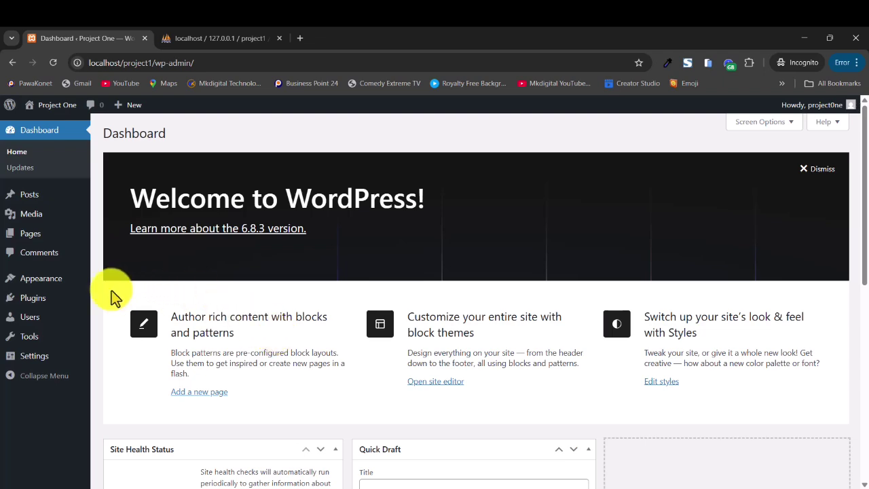
pyautogui.scroll(-7, 67, 423)
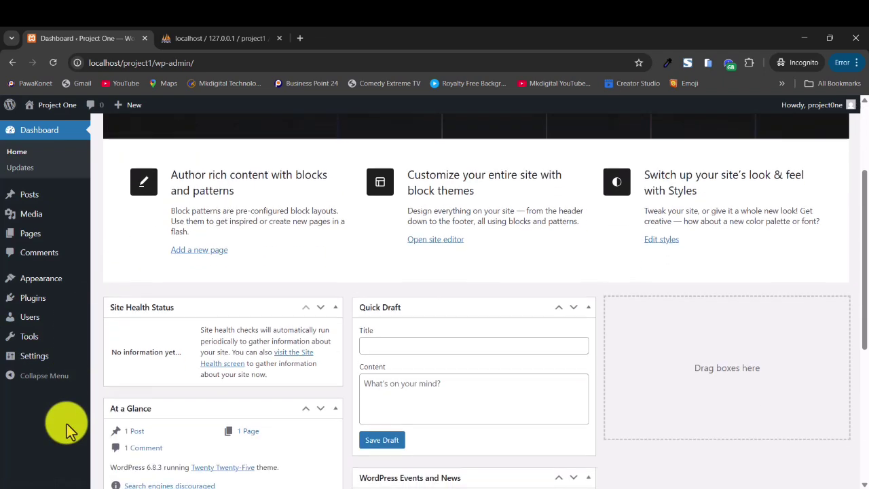
pyautogui.scroll(7, 66, 424)
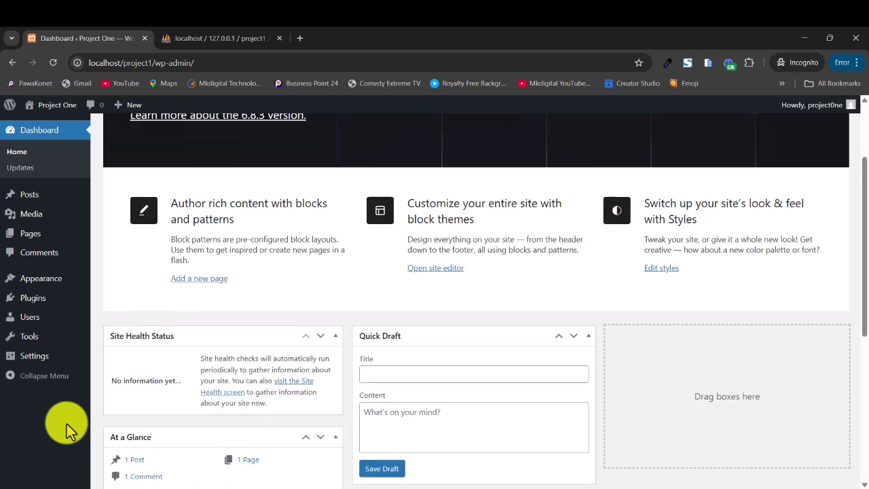